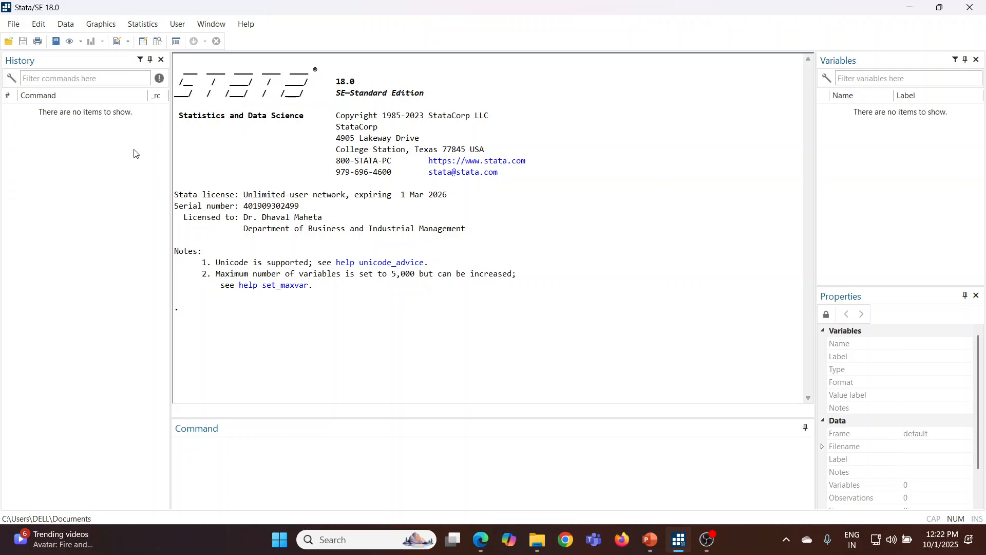
# Import the Excel file vcr from the Cluster Analysis1 folder, using its first row as variable names
pyautogui.click(14, 25)
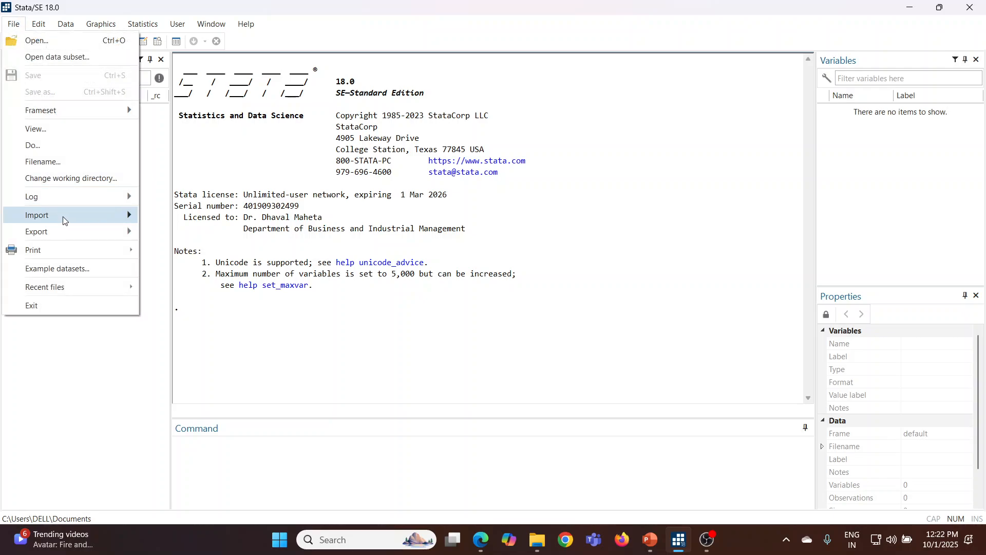
pyautogui.moveTo(64, 218)
pyautogui.click(189, 218)
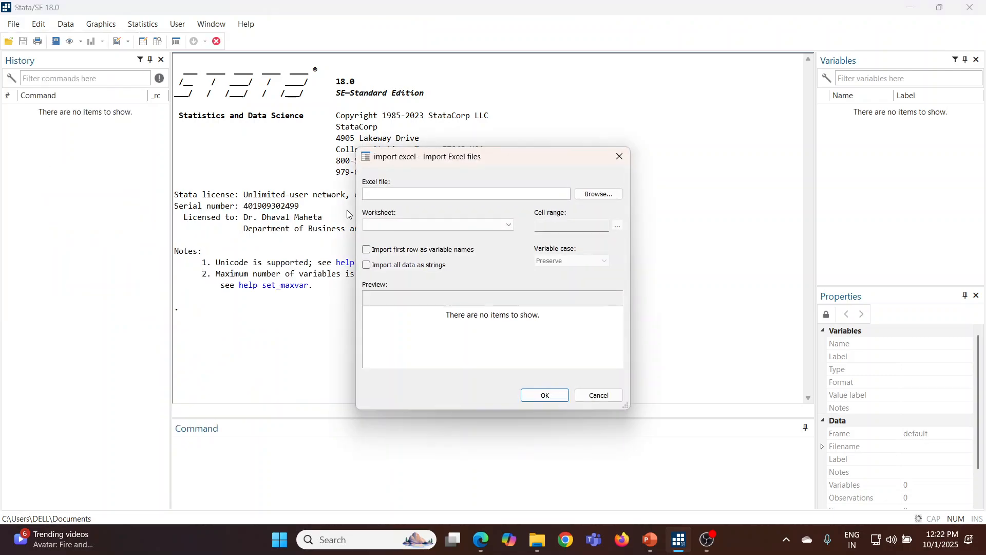
pyautogui.click(598, 196)
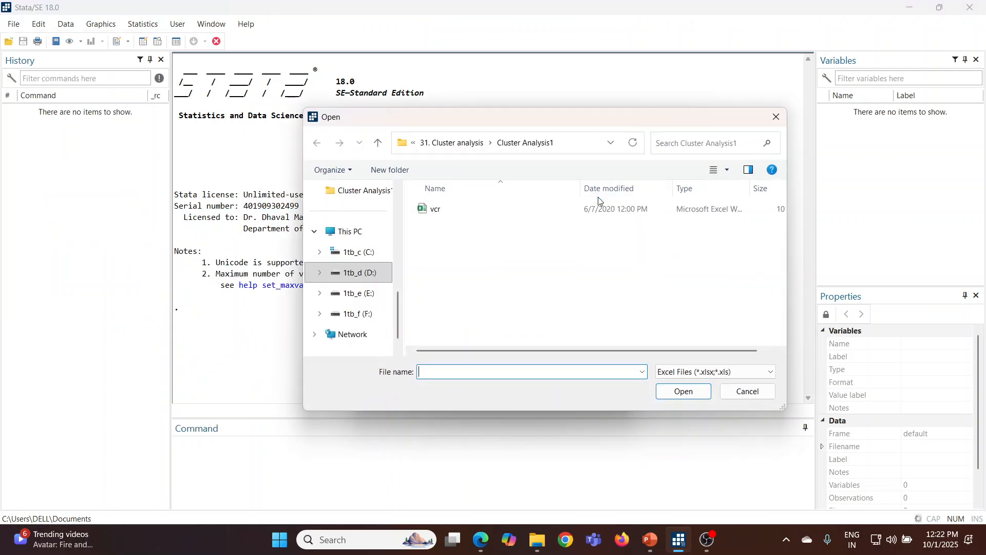
pyautogui.click(436, 212)
pyautogui.click(672, 394)
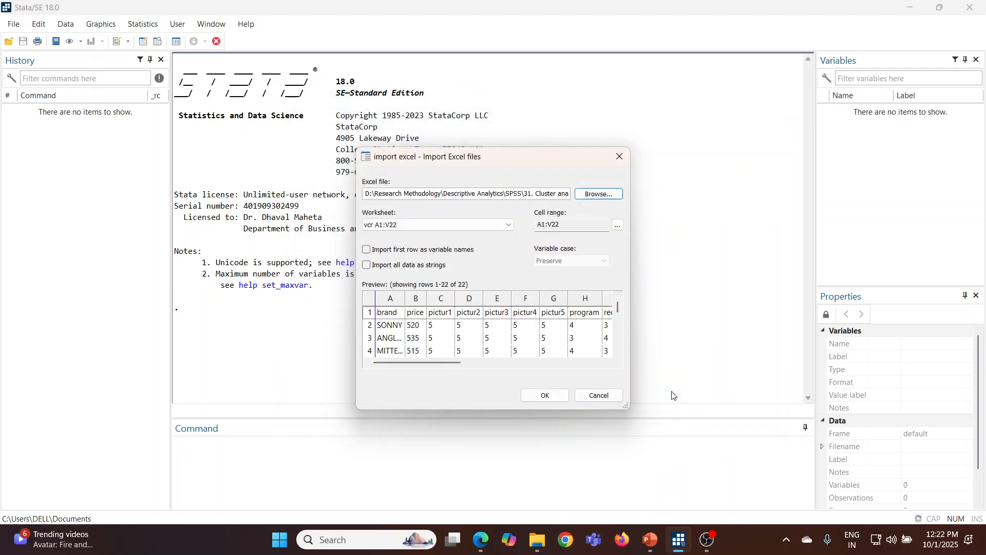
pyautogui.click(367, 250)
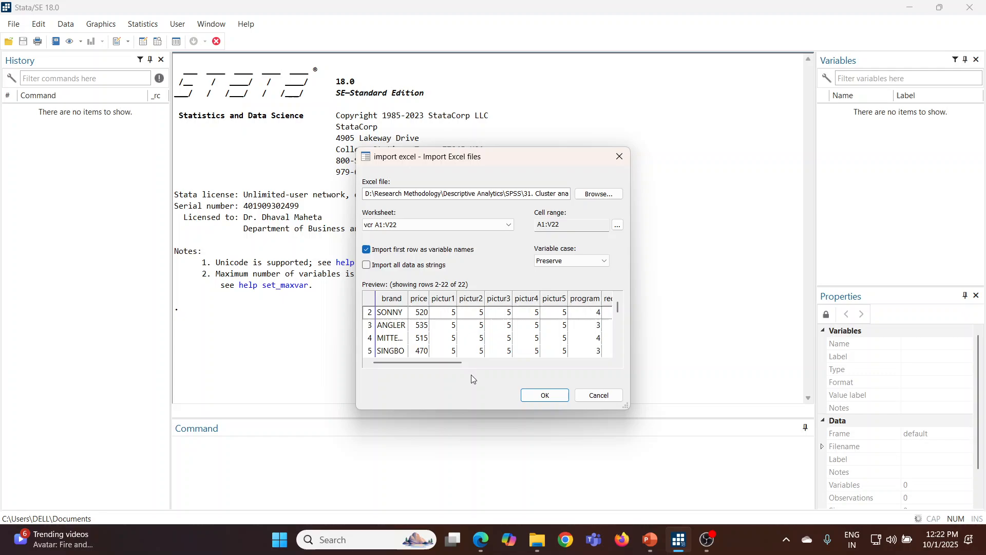
pyautogui.click(539, 396)
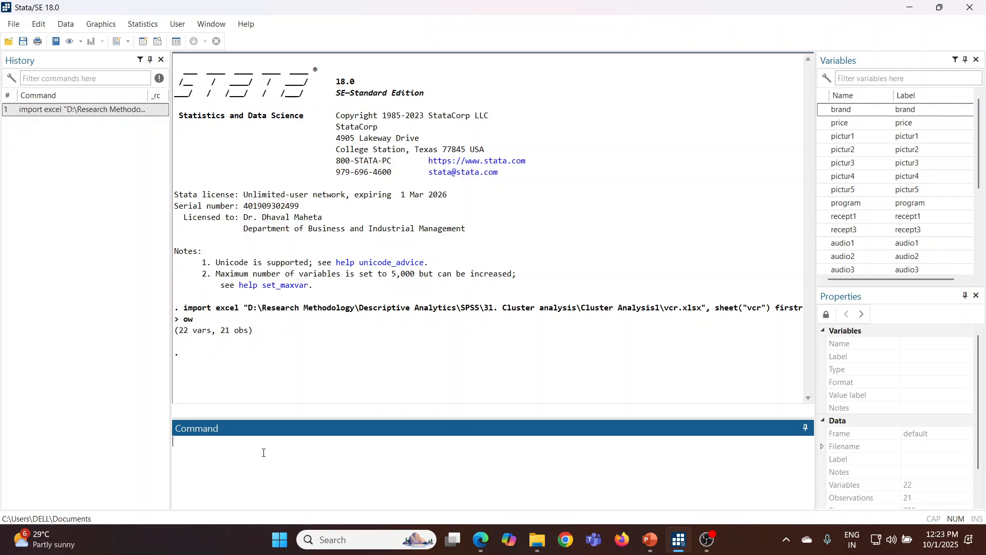
# Browse the imported dataset and examine the columns from price through audio3, closing the data view when done
pyautogui.write('rowse')
pyautogui.press('Return')
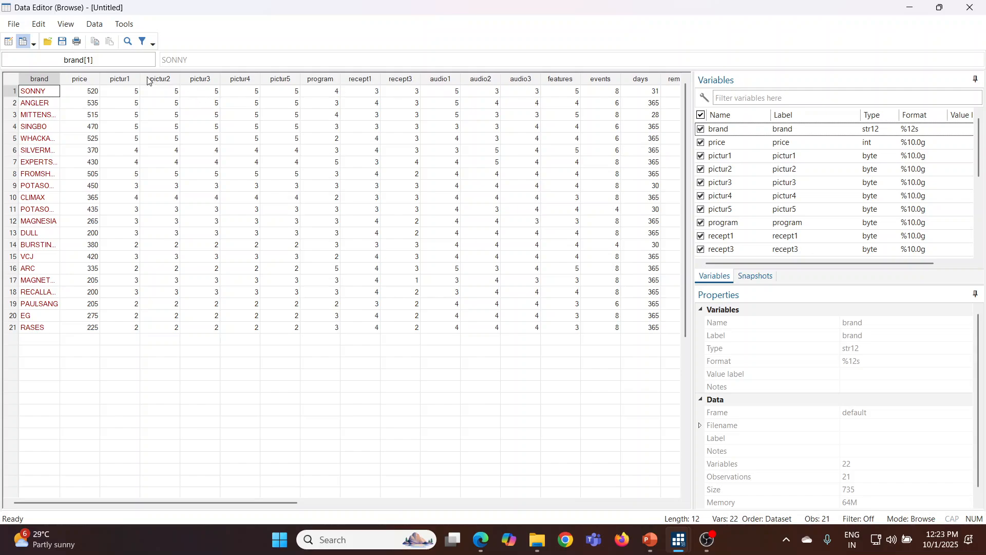
pyautogui.moveTo(94, 84); pyautogui.dragTo(513, 76)
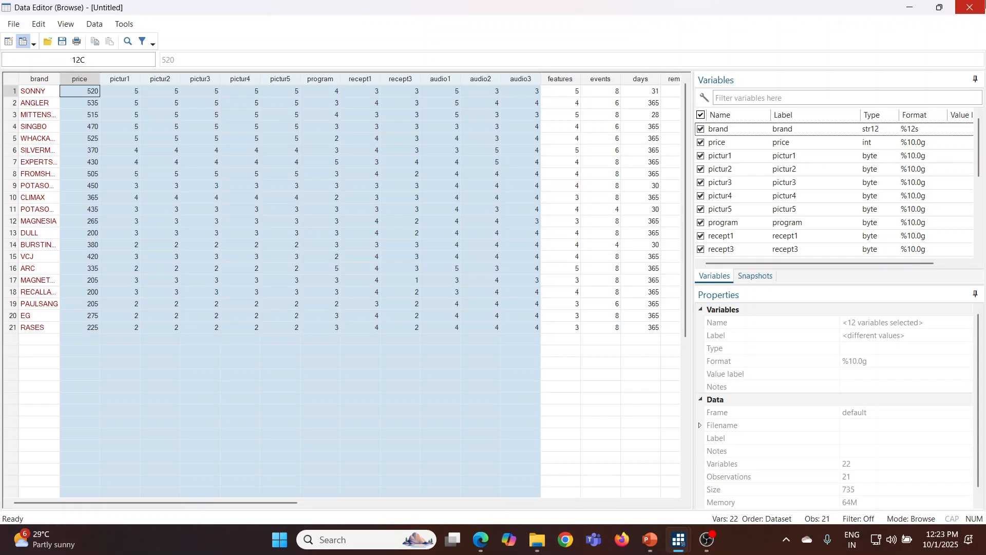
pyautogui.click(973, 8)
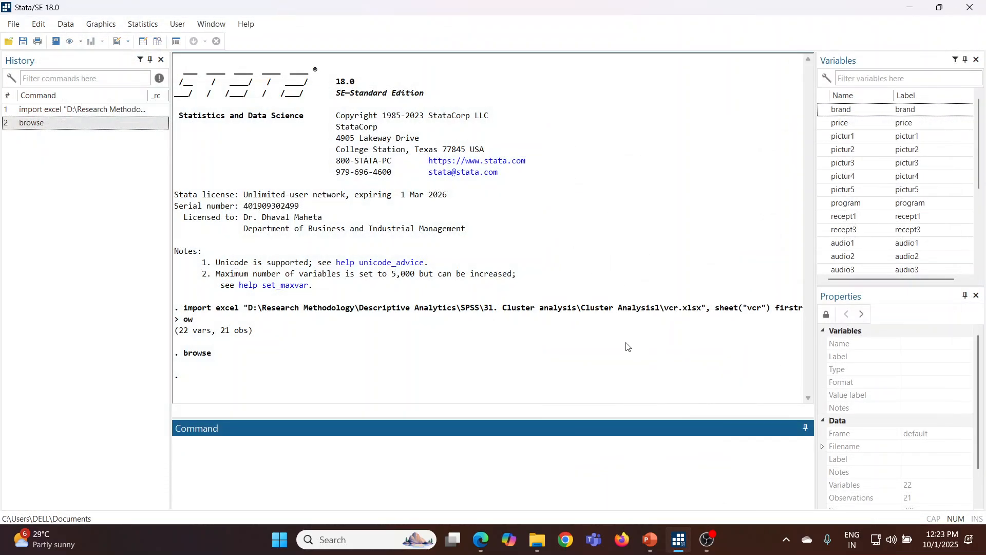
# Set up a Ward's linkage cluster analysis of the data on the variables price-audio3
pyautogui.click(142, 26)
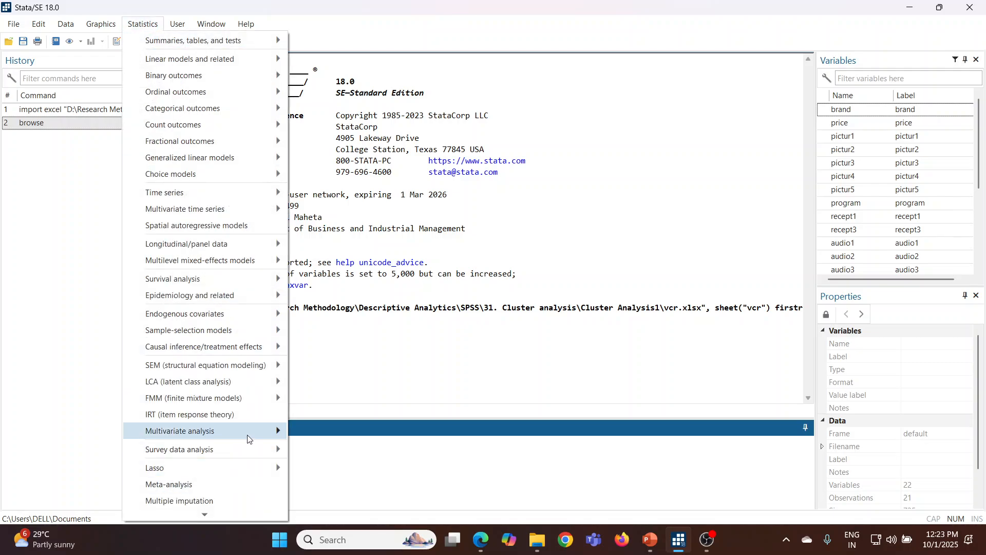
pyautogui.moveTo(247, 437)
pyautogui.moveTo(372, 337)
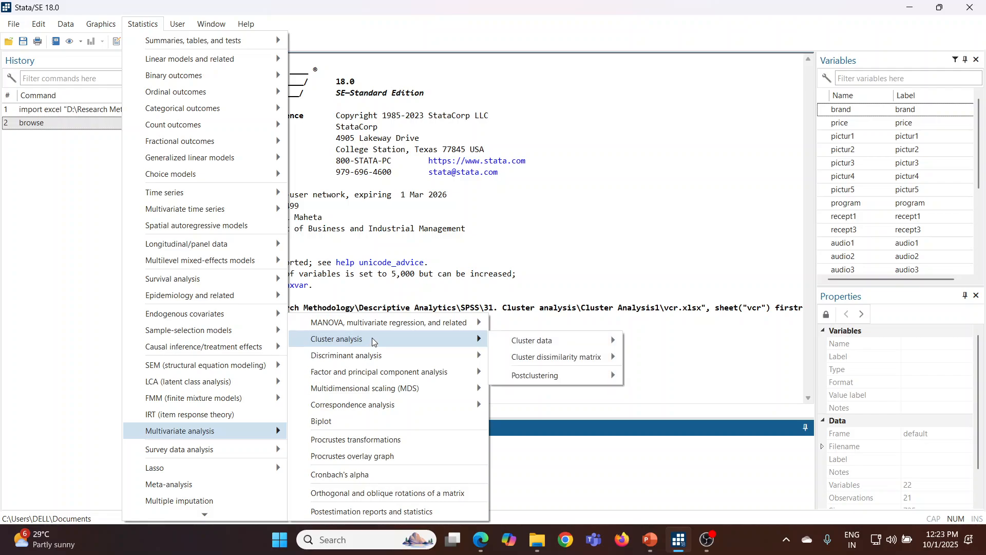
pyautogui.moveTo(528, 342)
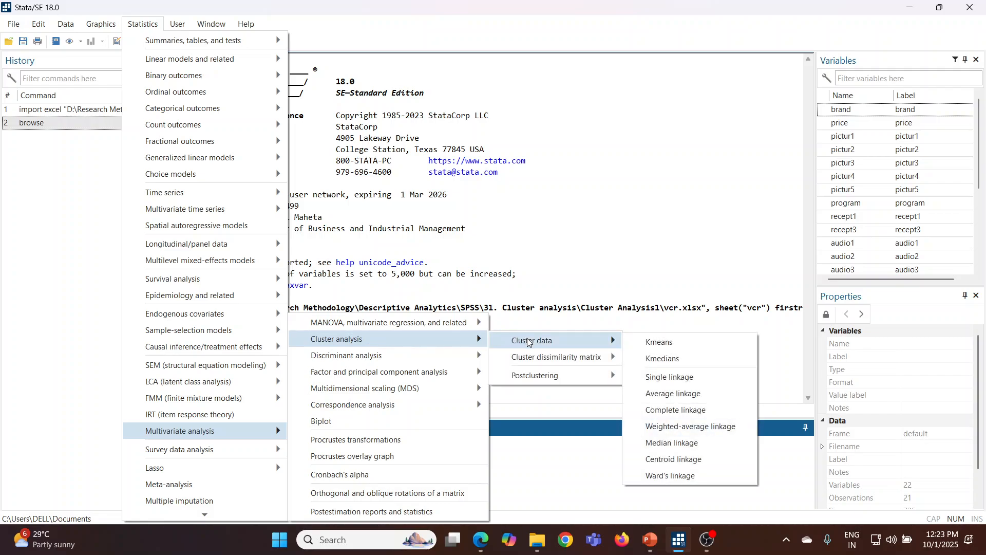
pyautogui.click(719, 474)
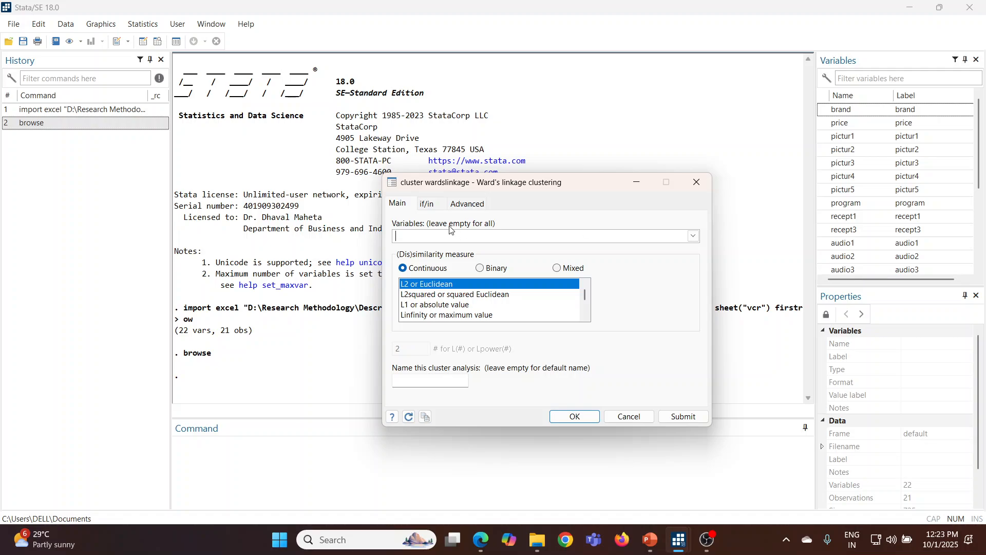
pyautogui.click(694, 236)
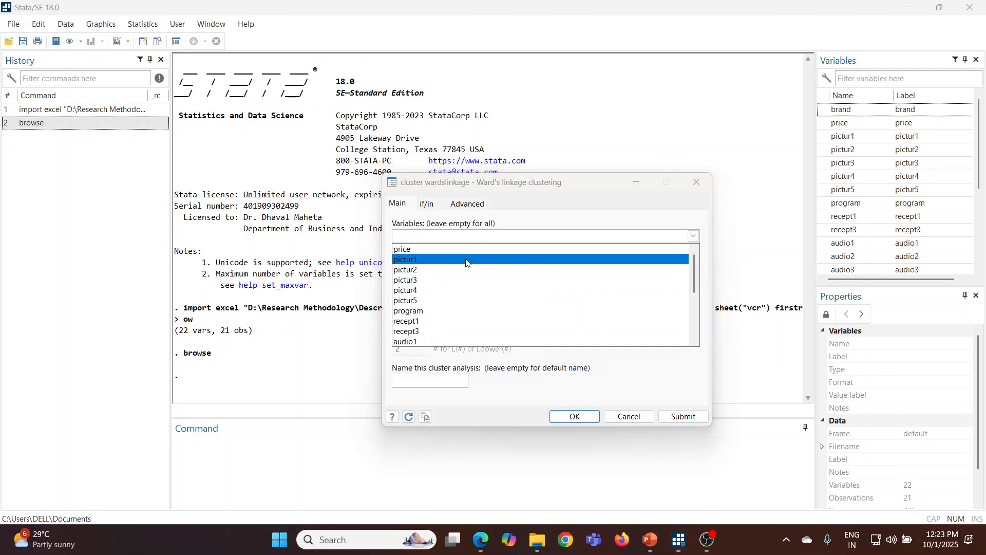
pyautogui.click(414, 236)
pyautogui.write('pri')
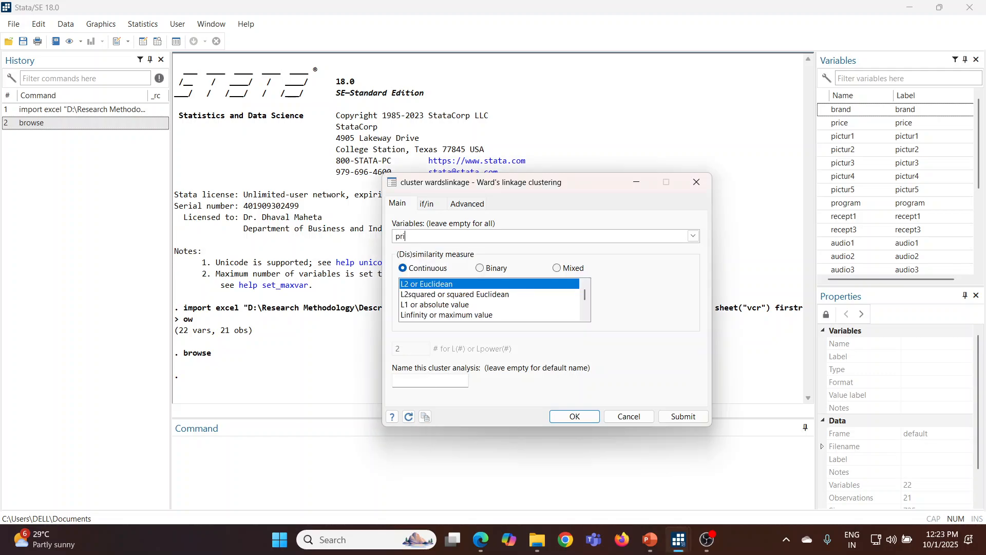
pyautogui.write('ce-audio3')
# Review the dissimilarity measures and other clustering options, and run the analysis with the continuous L2 or Euclidean measure
pyautogui.moveTo(585, 296); pyautogui.dragTo(585, 312)
pyautogui.scroll(2, 509, 299)
pyautogui.click(430, 206)
pyautogui.click(479, 205)
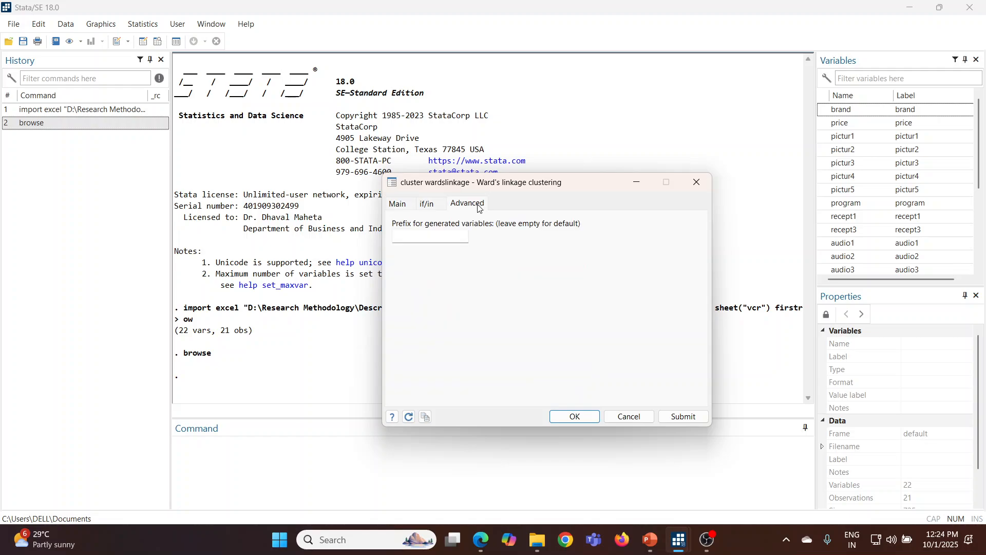
pyautogui.click(400, 205)
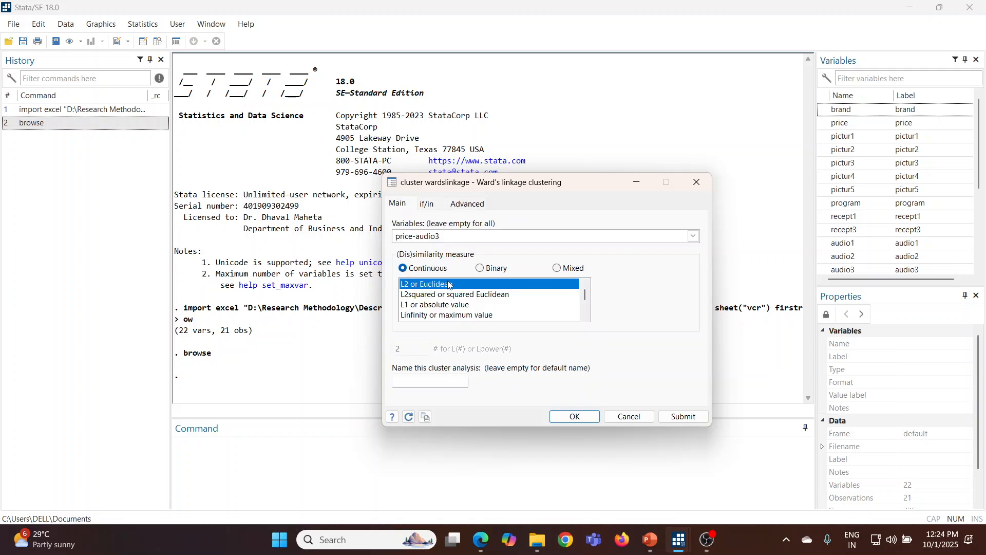
pyautogui.click(585, 417)
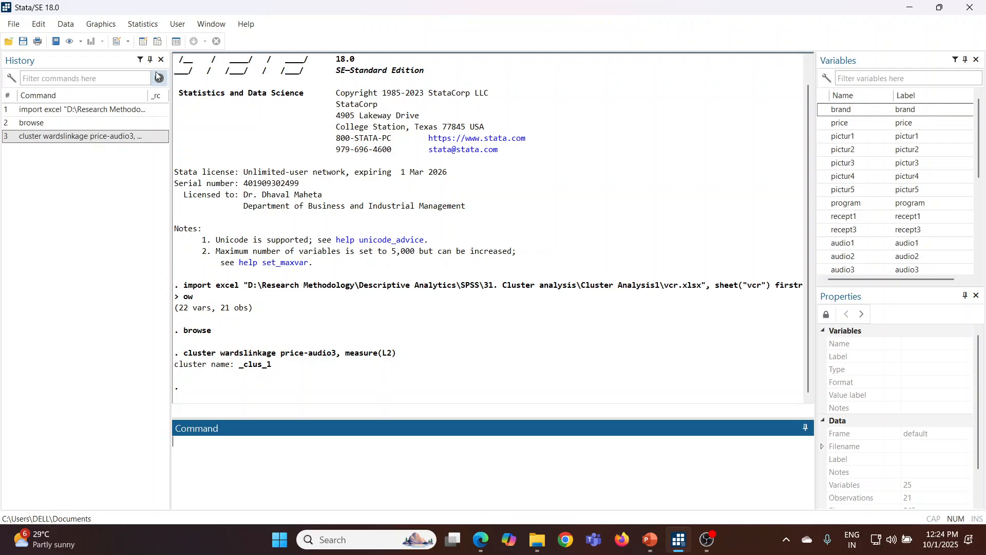
# Generate a summary variable named Group from the _clus_1 cluster analysis, forming 3 groups
pyautogui.click(144, 25)
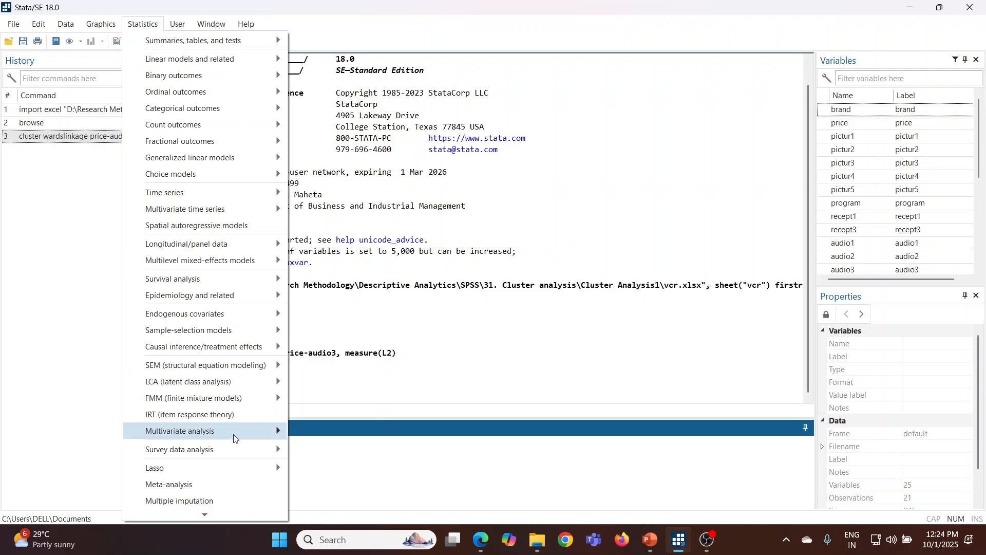
pyautogui.moveTo(235, 434)
pyautogui.moveTo(431, 339)
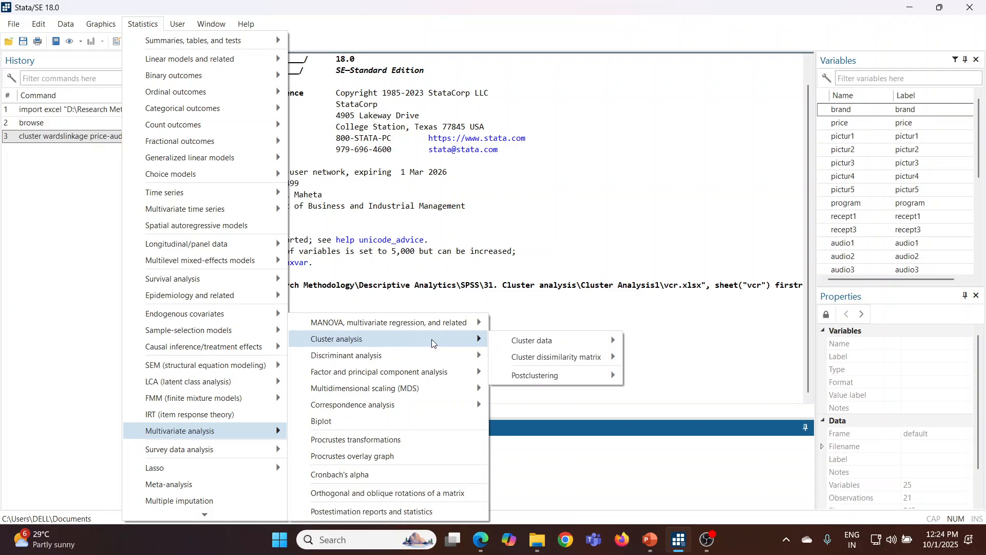
pyautogui.moveTo(503, 342)
pyautogui.moveTo(538, 379)
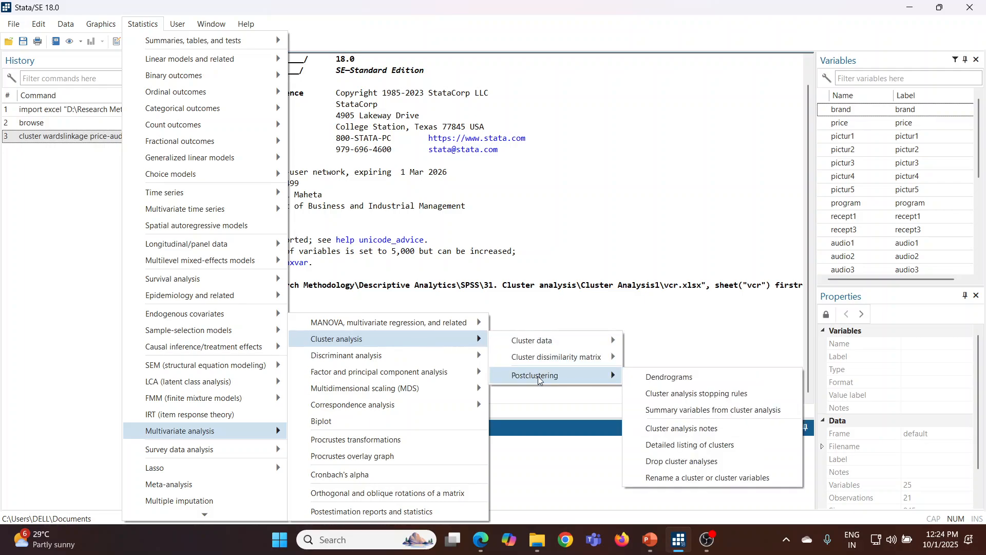
pyautogui.click(686, 412)
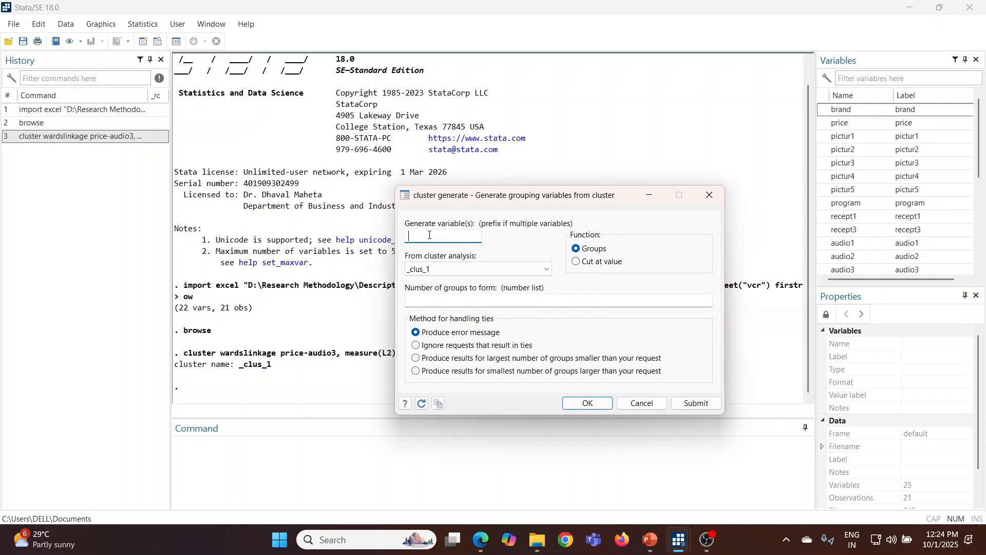
pyautogui.write('Group')
pyautogui.click(427, 302)
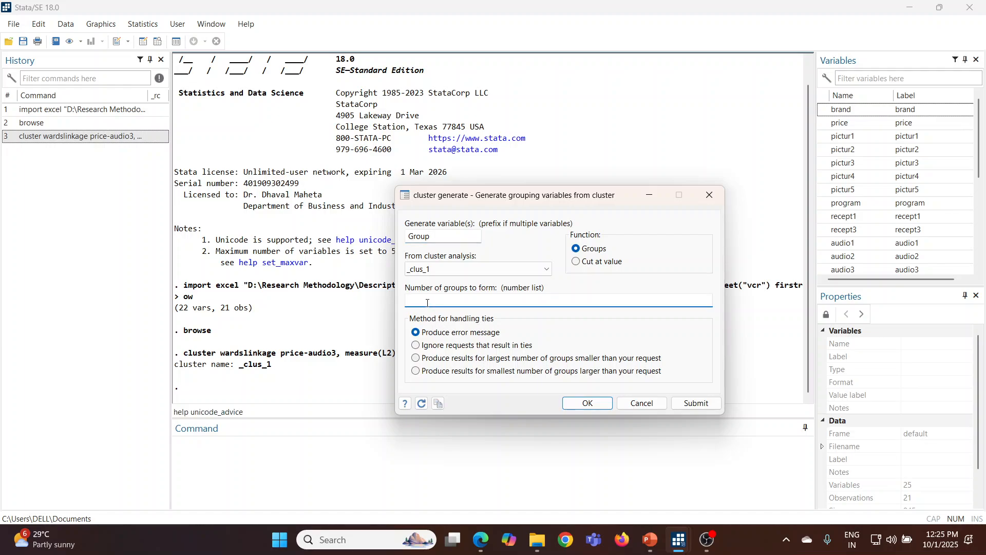
pyautogui.write('3')
pyautogui.click(578, 410)
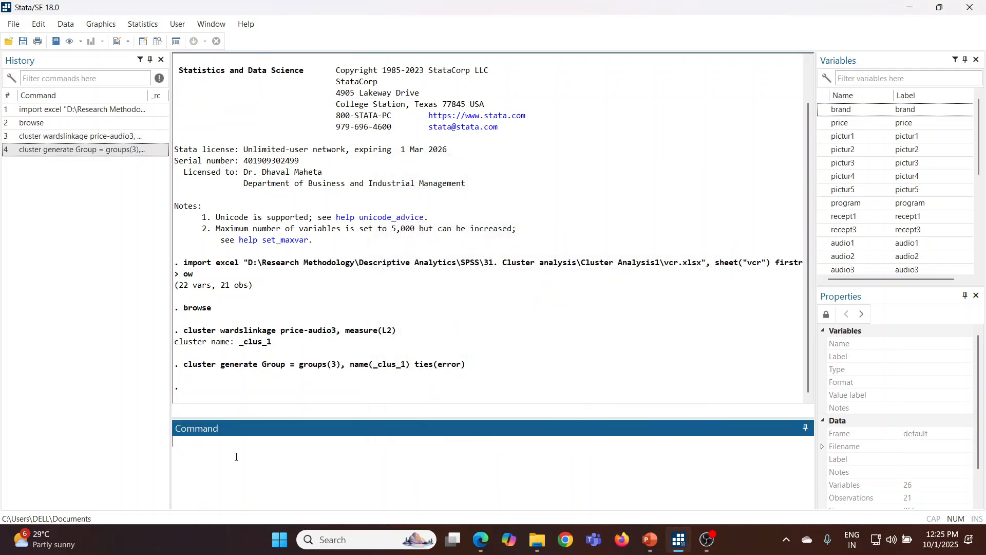
# Browse the dataset to examine which Group value each brand received, closing the data view when done
pyautogui.write('browse')
pyautogui.press('Return')
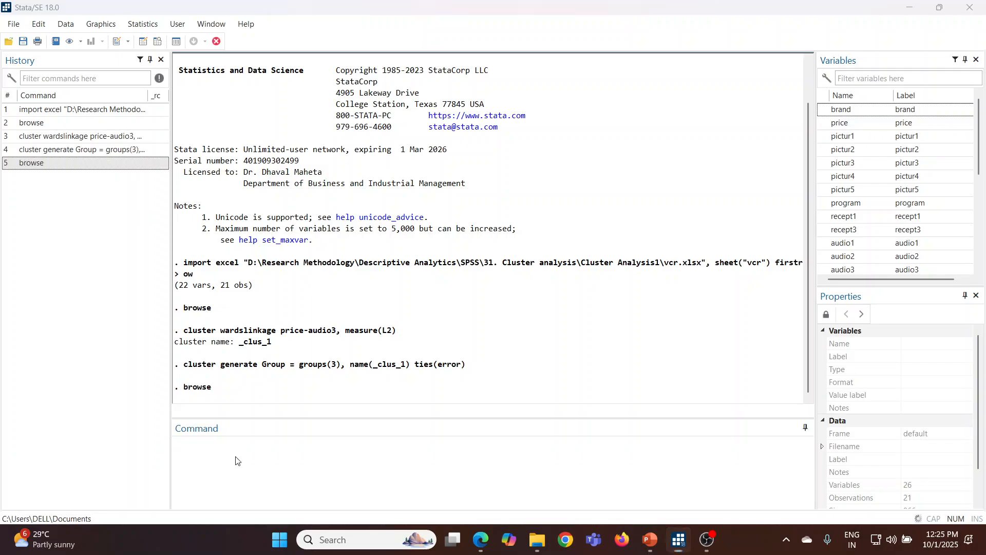
pyautogui.moveTo(227, 502); pyautogui.dragTo(422, 492)
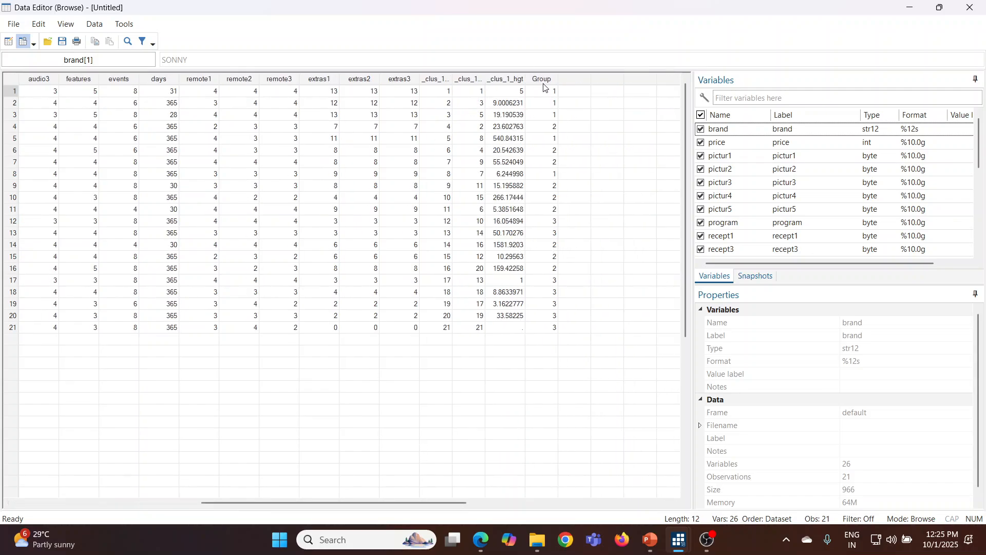
pyautogui.moveTo(544, 81); pyautogui.dragTo(554, 214)
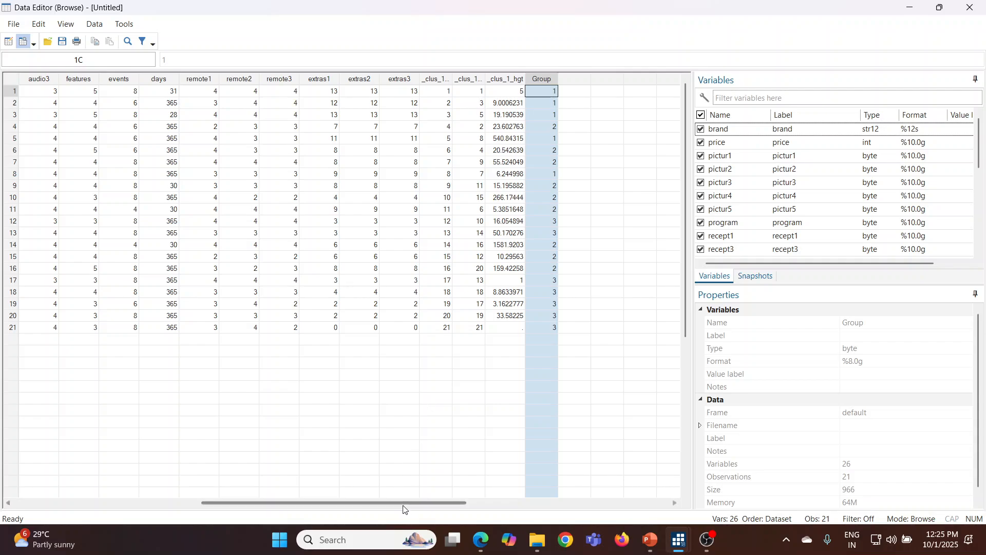
pyautogui.moveTo(403, 507); pyautogui.dragTo(198, 509)
pyautogui.moveTo(40, 92); pyautogui.dragTo(41, 329)
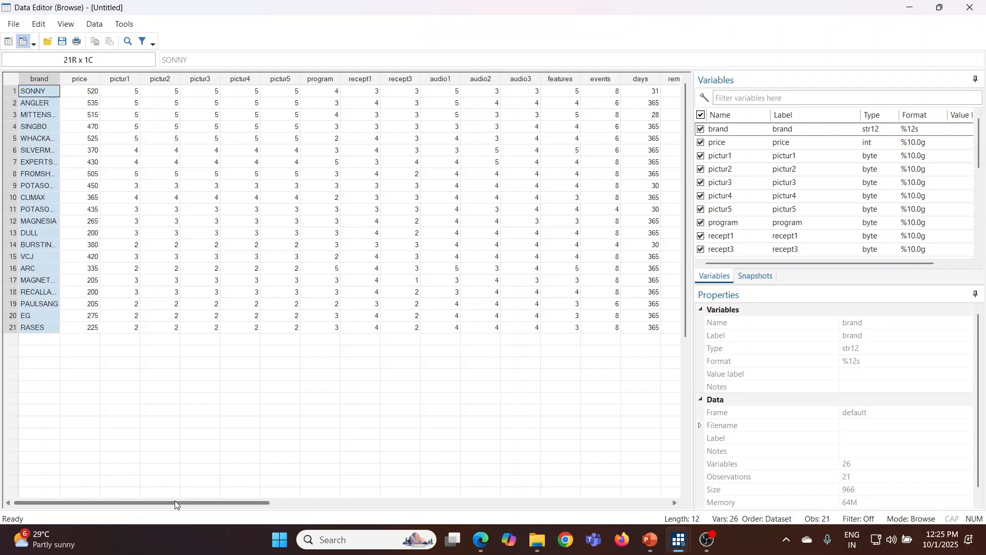
pyautogui.moveTo(174, 502); pyautogui.dragTo(388, 506)
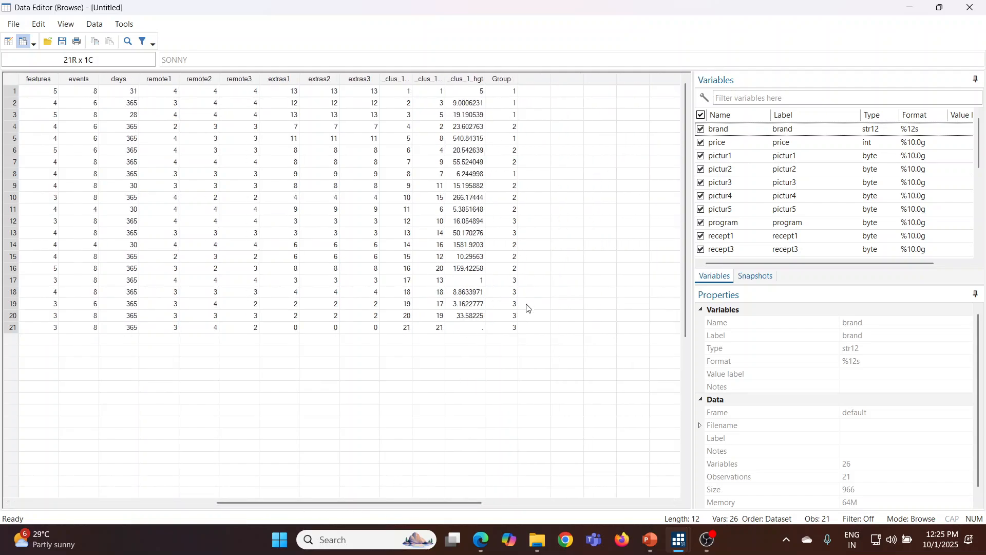
pyautogui.click(970, 7)
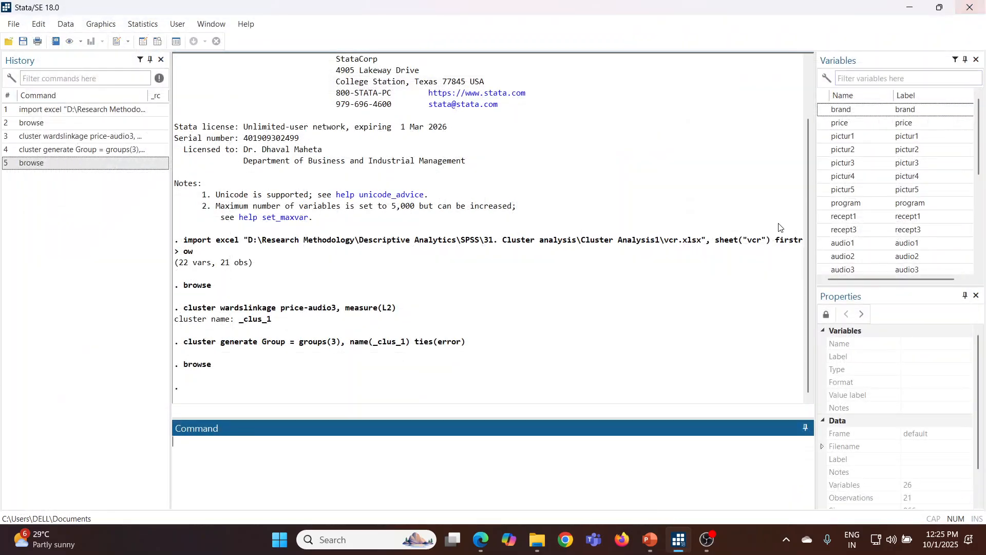
# Plot the full horizontal dendrogram of the _clus_1 cluster analysis, using the brand variable for the leaf labels
pyautogui.click(143, 25)
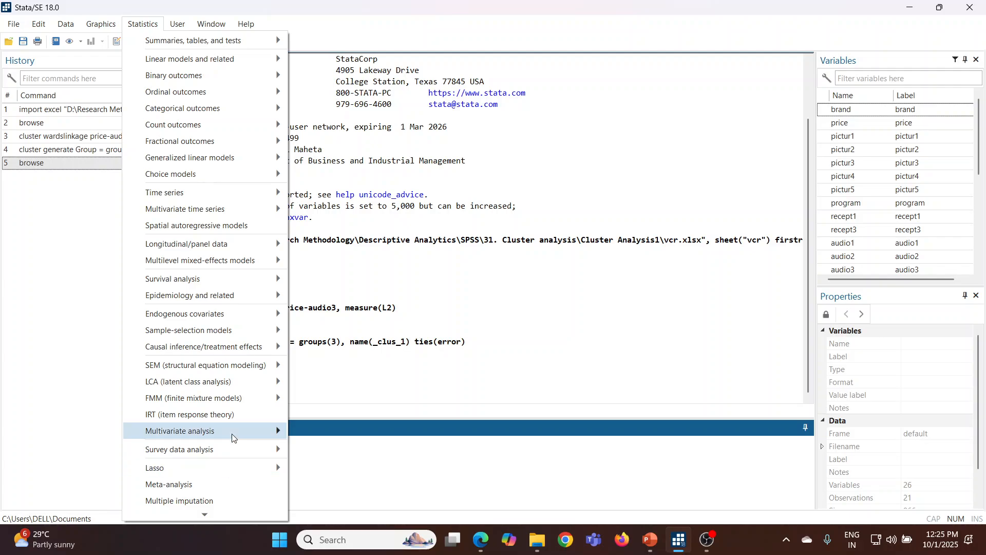
pyautogui.moveTo(233, 438)
pyautogui.moveTo(381, 343)
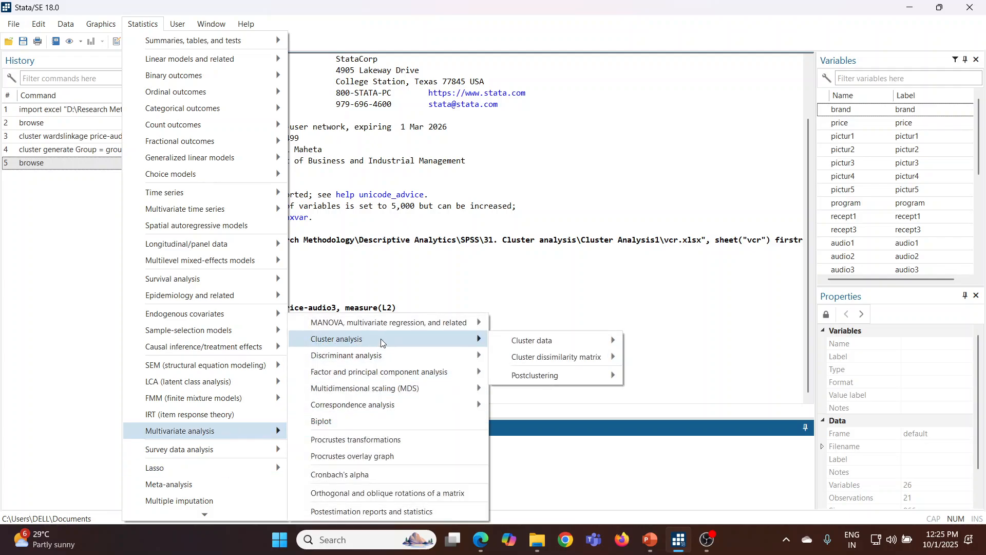
pyautogui.moveTo(521, 378)
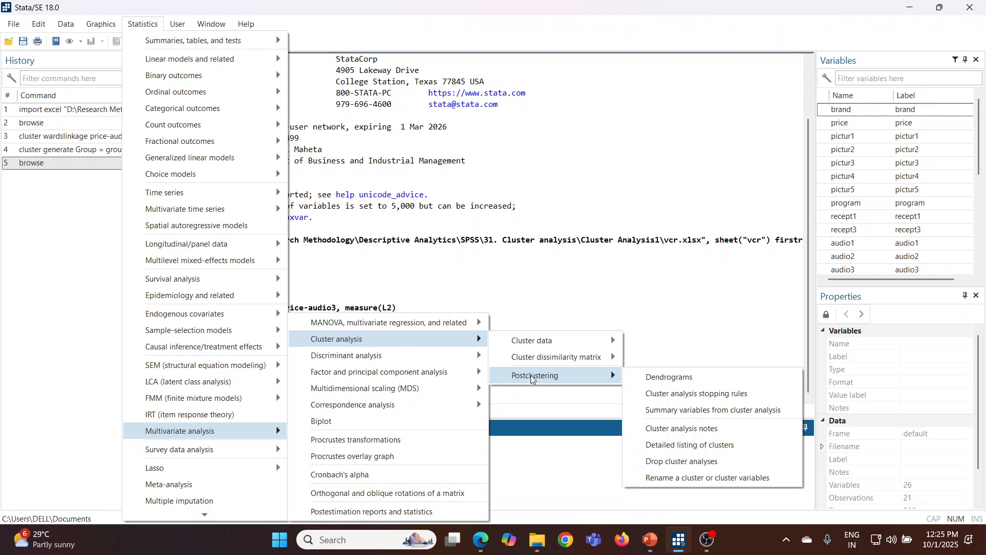
pyautogui.click(663, 383)
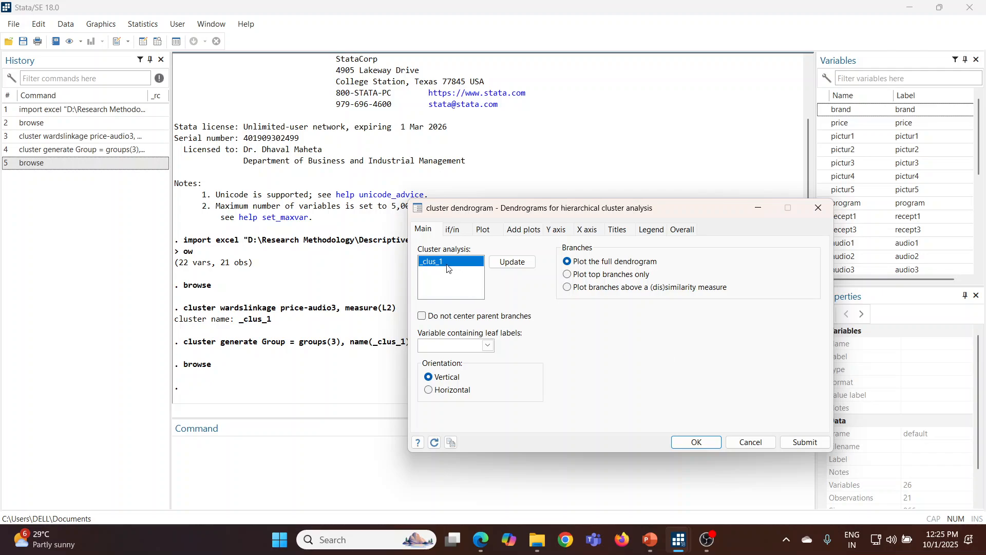
pyautogui.click(488, 345)
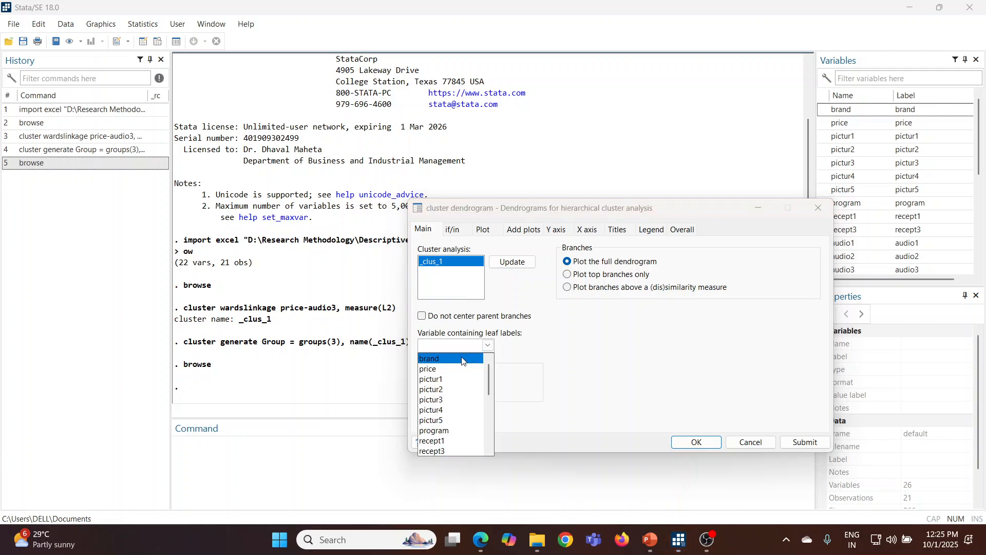
pyautogui.click(472, 358)
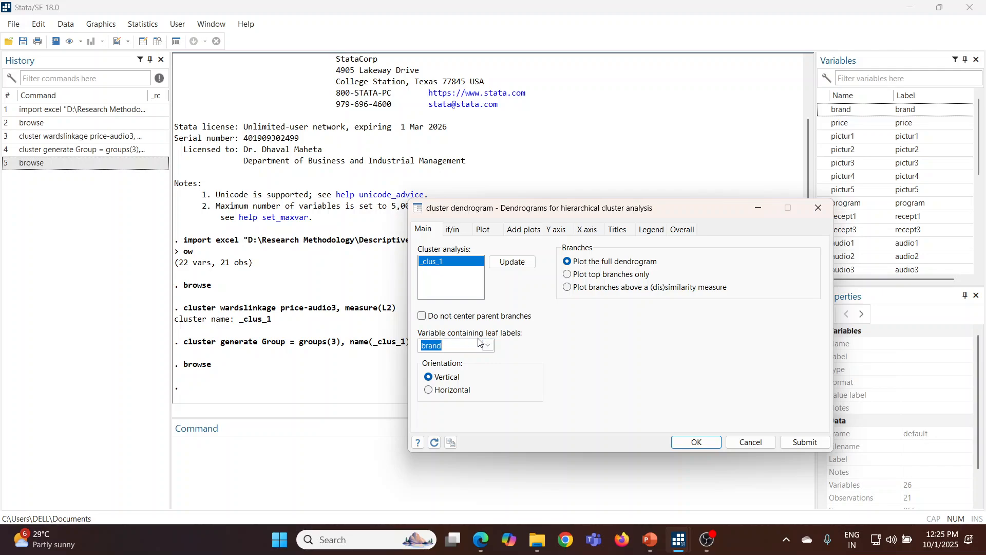
pyautogui.click(429, 391)
pyautogui.click(696, 442)
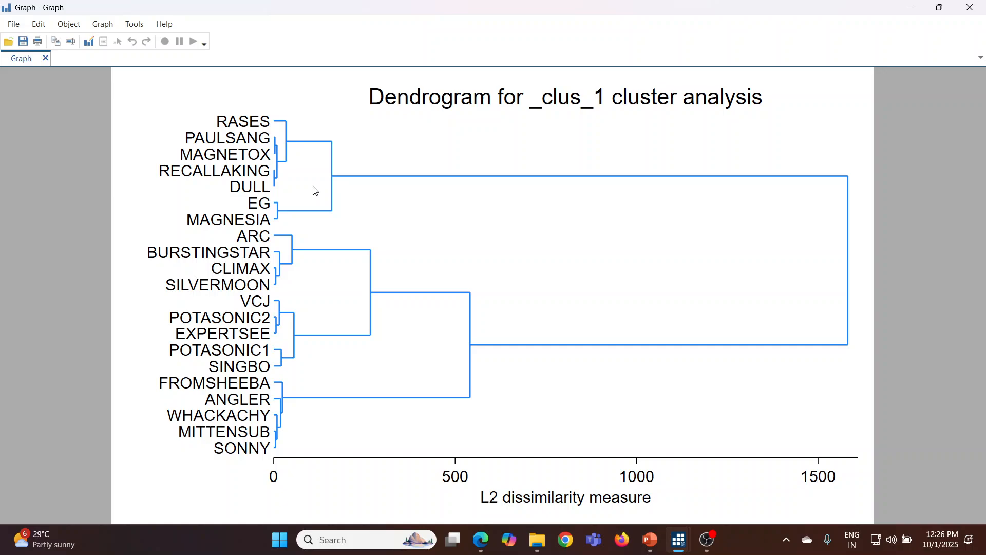
# Switch to the Cluster Analysis presentation in PowerPoint and show slide 28, the dendrogram's cluster formation explanation, as a full-screen slide show
pyautogui.moveTo(650, 546)
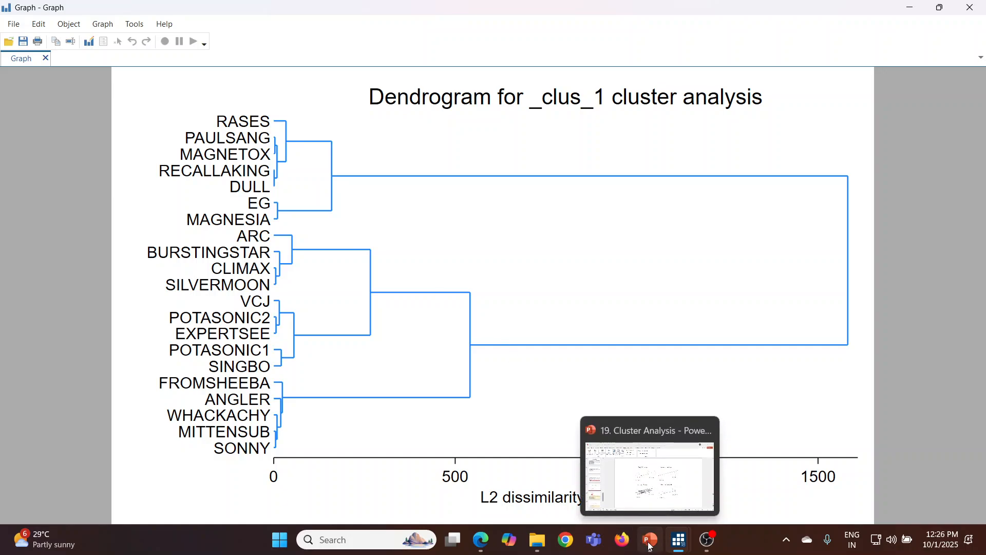
pyautogui.click(649, 545)
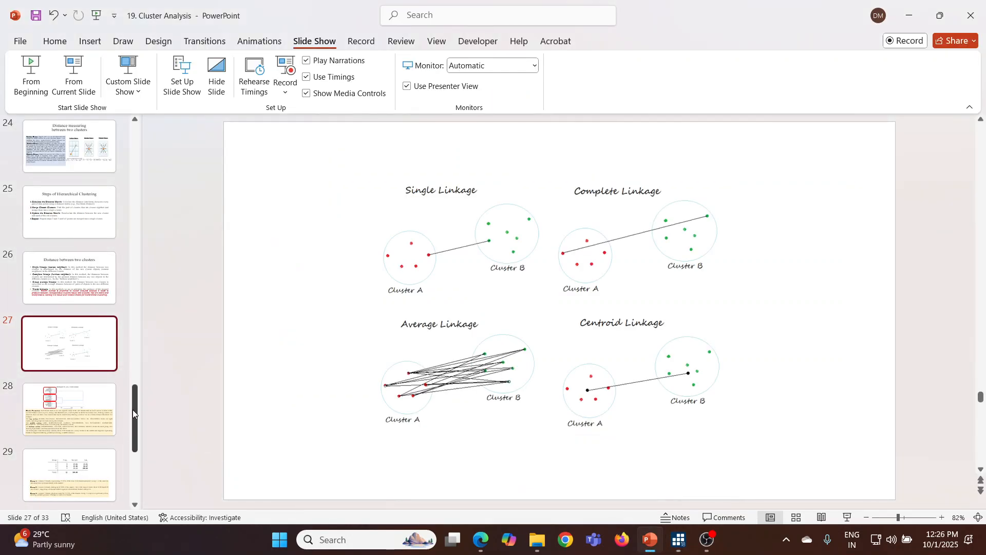
pyautogui.moveTo(133, 408)
pyautogui.mouseDown()
pyautogui.moveTo(136, 453)
pyautogui.moveTo(140, 418)
pyautogui.mouseUp()
pyautogui.click(94, 366)
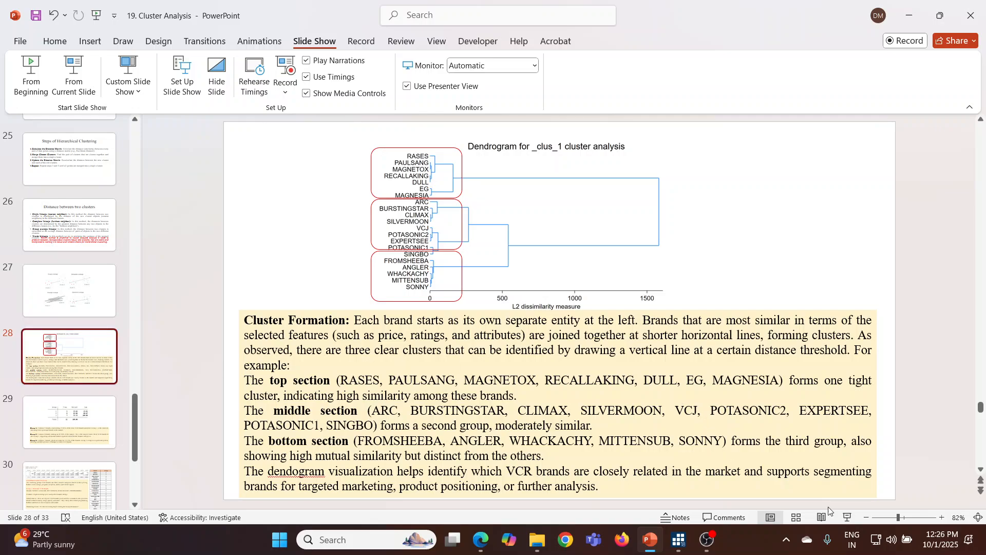
pyautogui.click(847, 517)
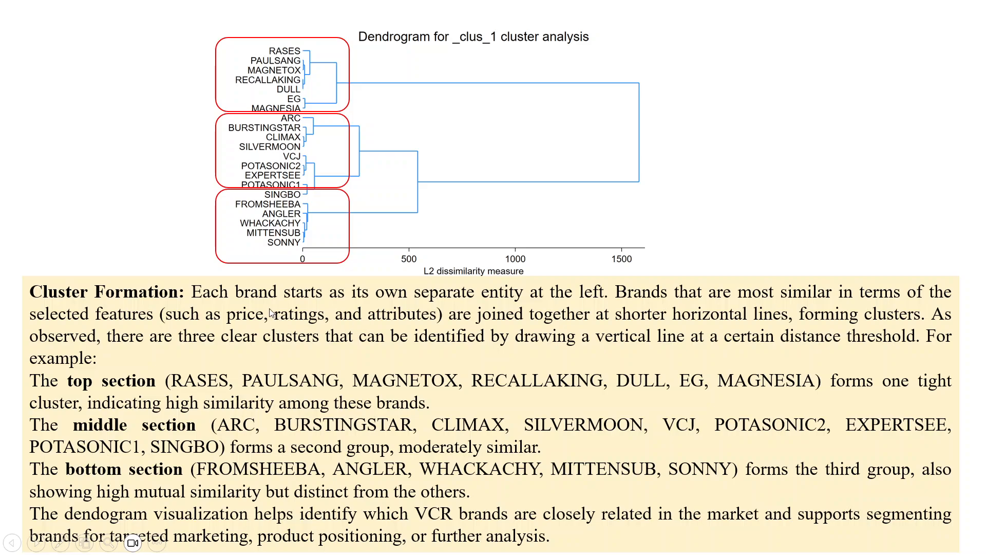